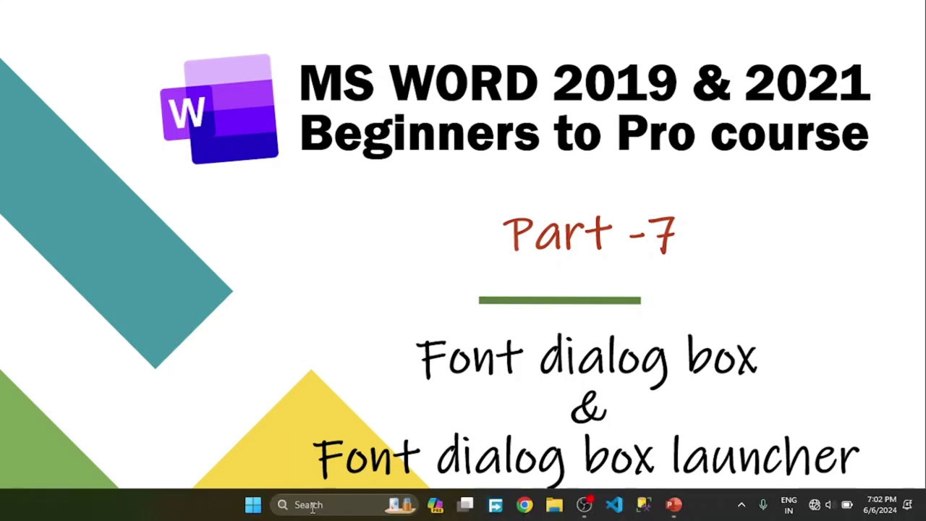
# Open Word and create a new blank document
pyautogui.click(318, 506)
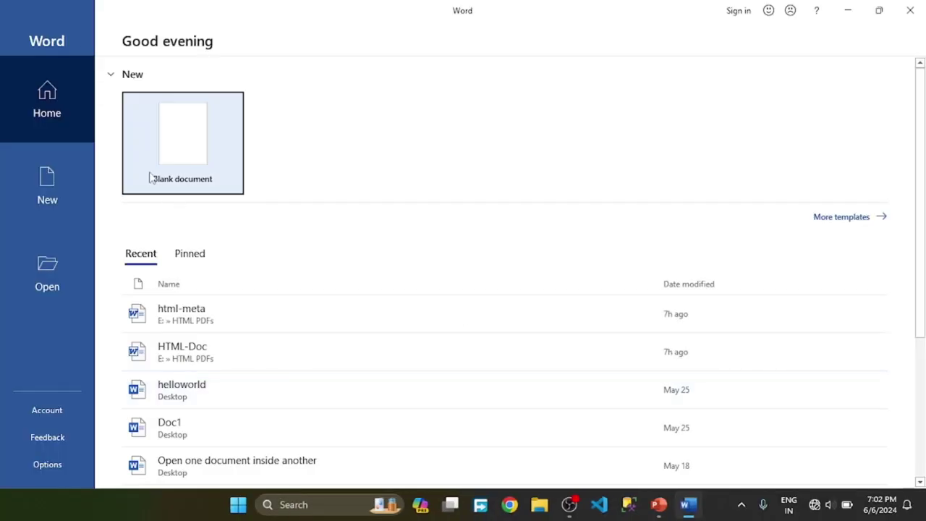
pyautogui.click(208, 190)
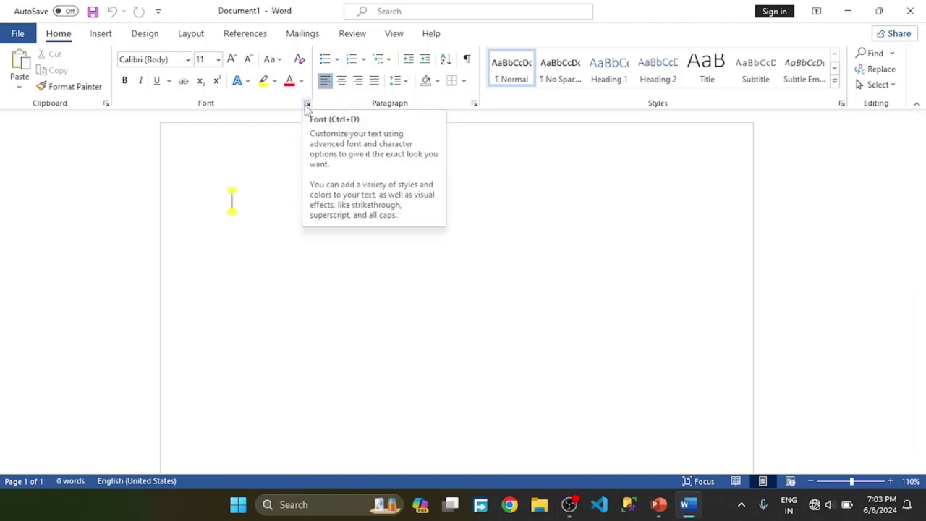
# Open the Font dialog to view its options, move it aside and close it without changes
pyautogui.click(307, 106)
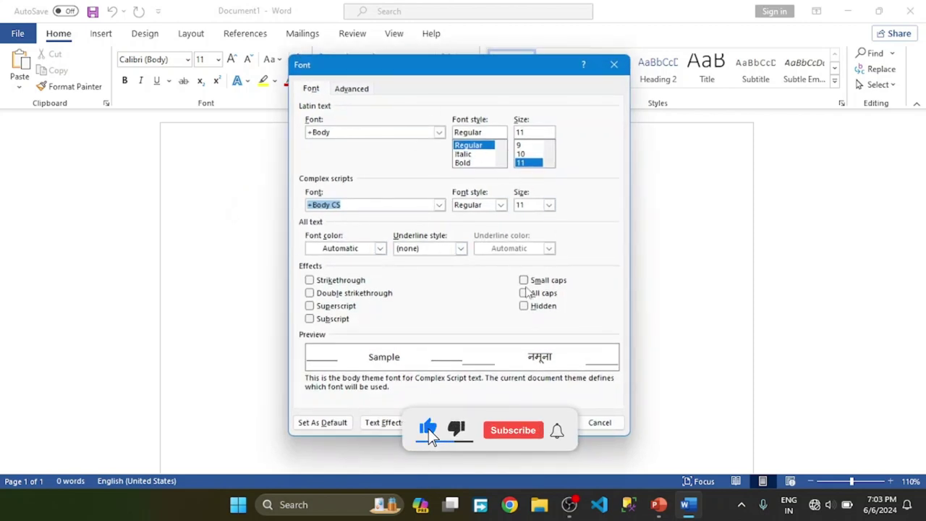
pyautogui.moveTo(493, 72); pyautogui.dragTo(615, 68)
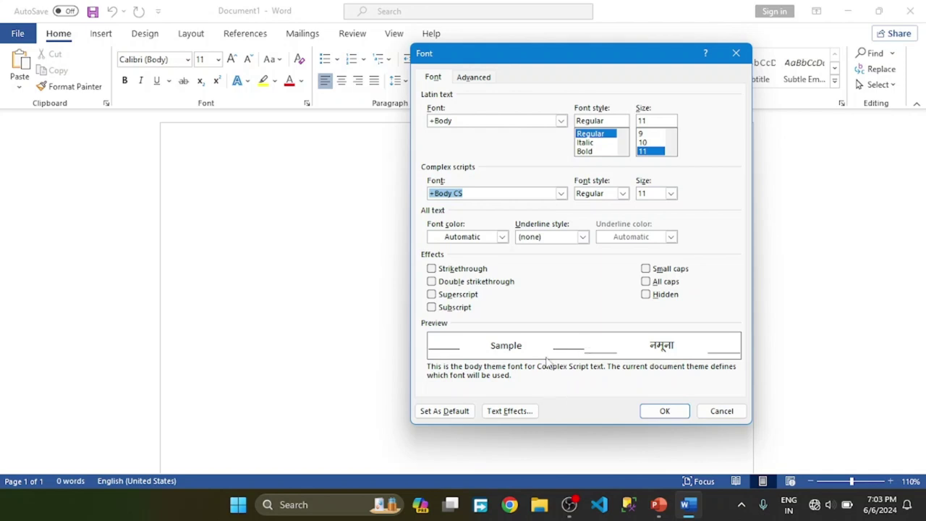
pyautogui.click(745, 63)
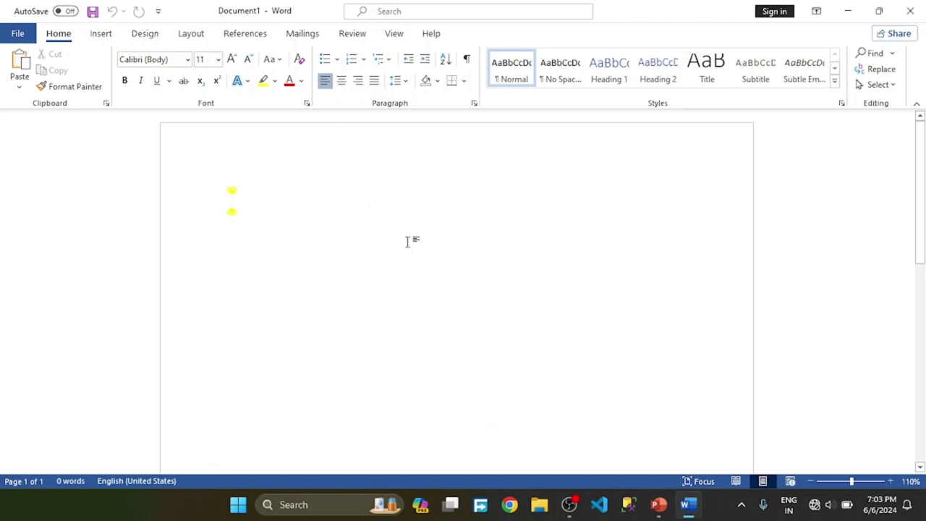
# Open the Font dialog and look through the fonts available for Latin text
pyautogui.click(307, 103)
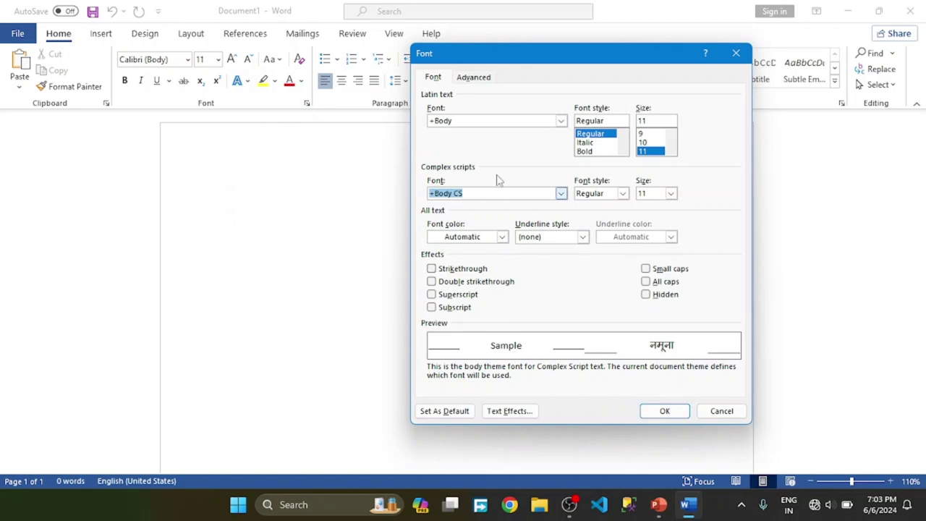
pyautogui.click(560, 121)
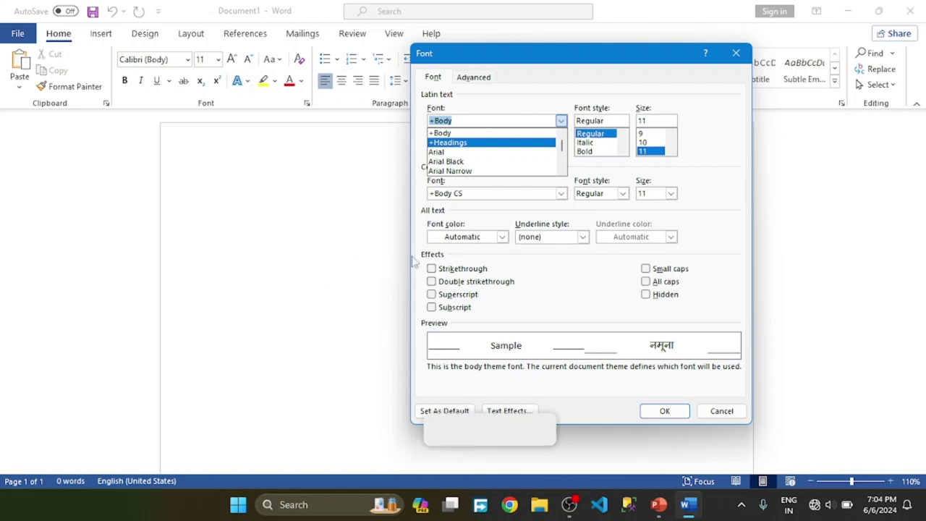
pyautogui.click(562, 171)
pyautogui.click(561, 171)
pyautogui.click(561, 172)
pyautogui.click(561, 171)
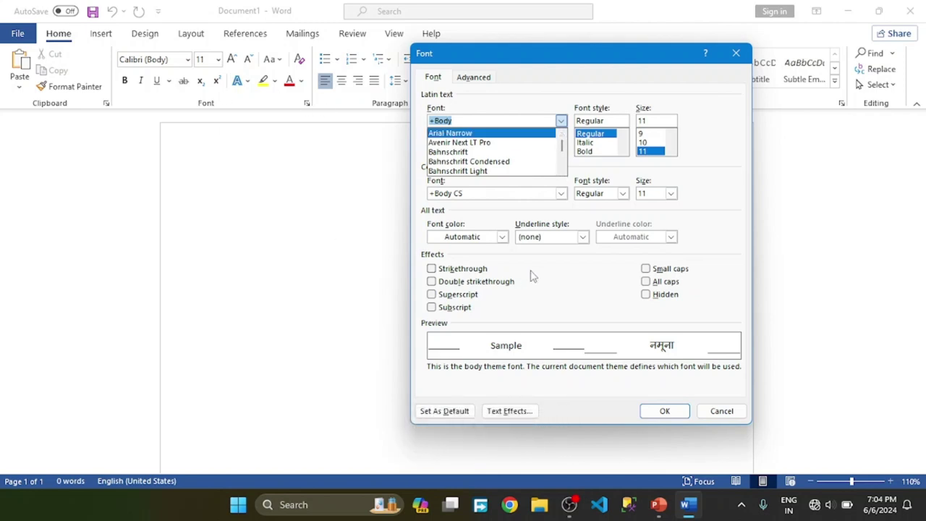
pyautogui.click(561, 171)
pyautogui.click(562, 171)
pyautogui.click(561, 171)
pyautogui.click(561, 172)
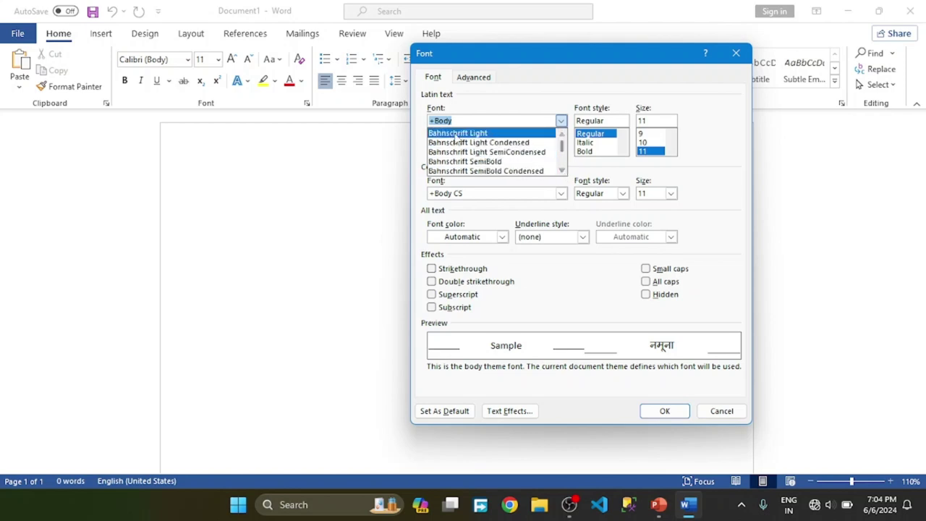
# Try to find the Latin text font by entering the name times
pyautogui.click(501, 122)
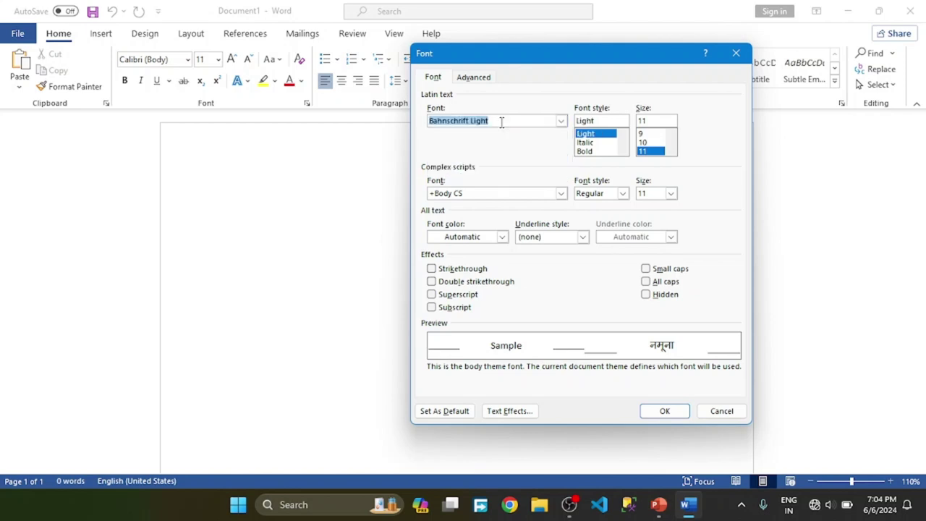
pyautogui.write('times')
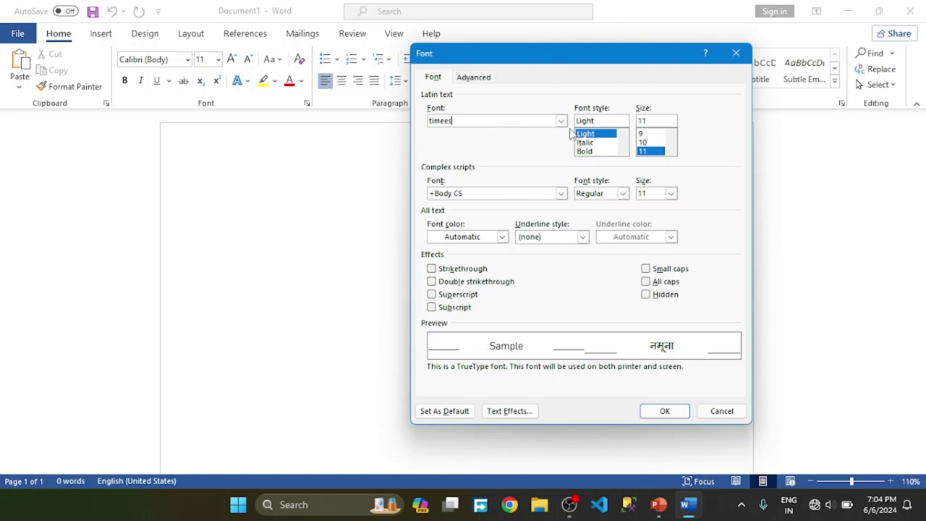
pyautogui.click(563, 121)
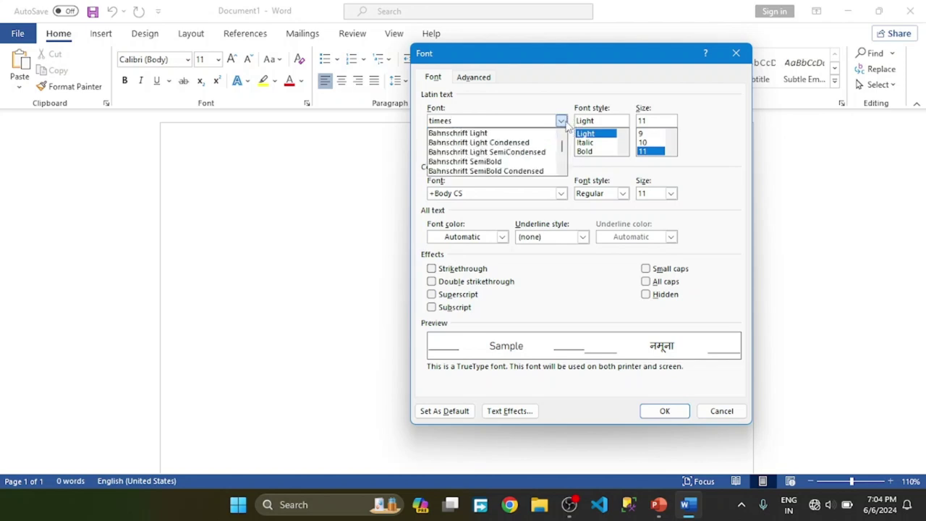
pyautogui.click(485, 125)
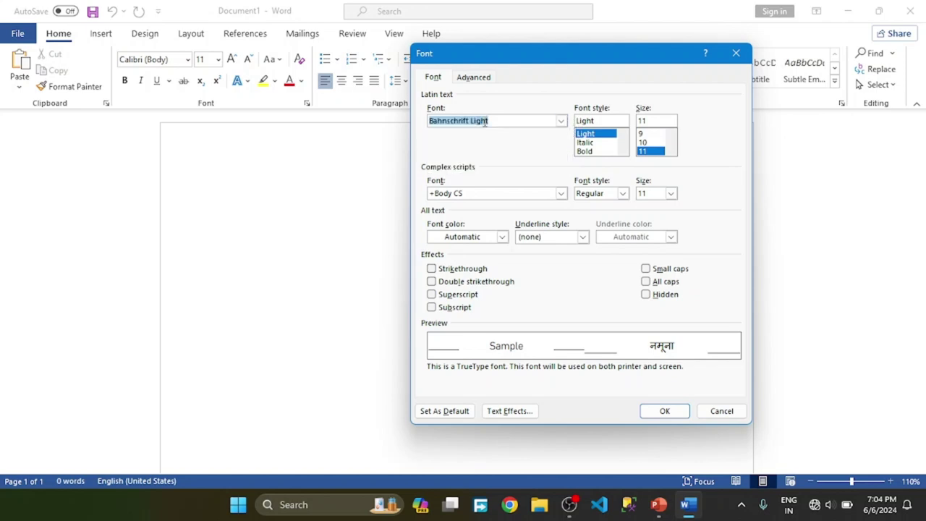
# Set the Latin text font to Times New Roman and its size to 16
pyautogui.press('BackSpace')
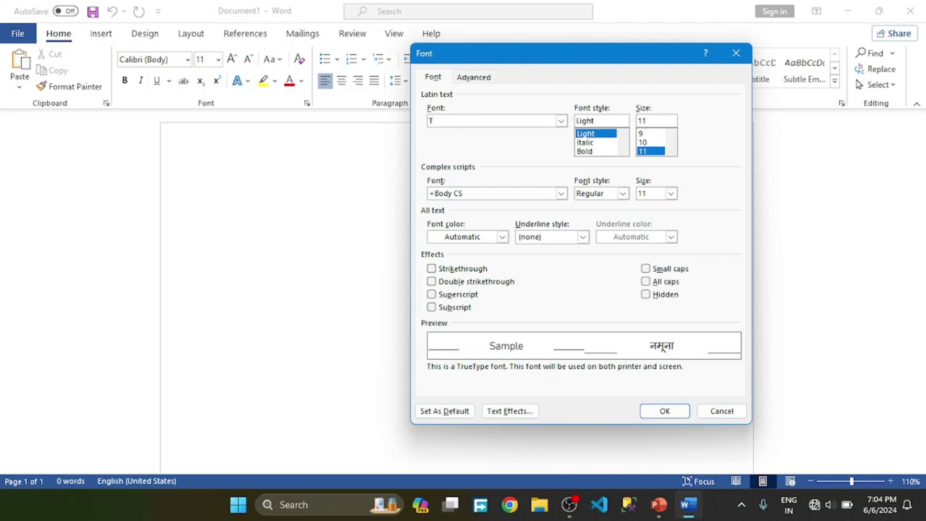
pyautogui.click(561, 121)
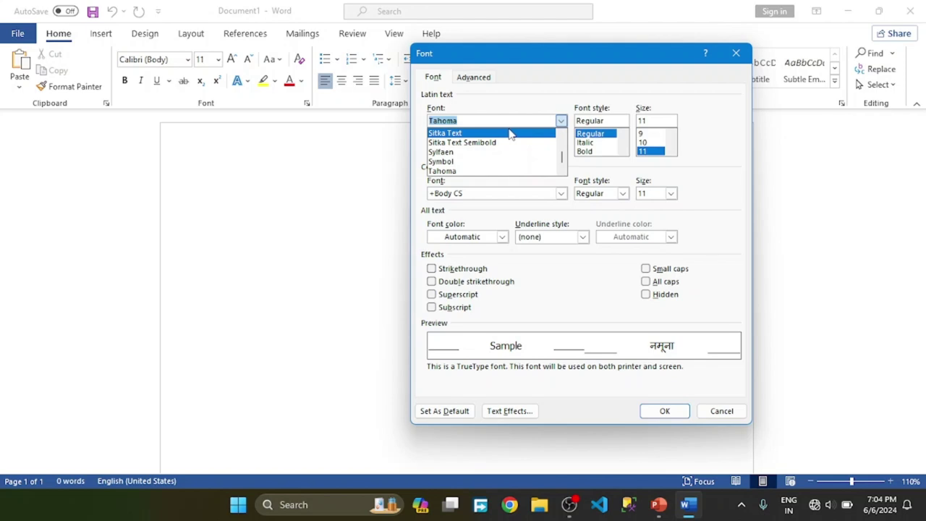
pyautogui.click(562, 172)
pyautogui.click(562, 171)
pyautogui.click(470, 163)
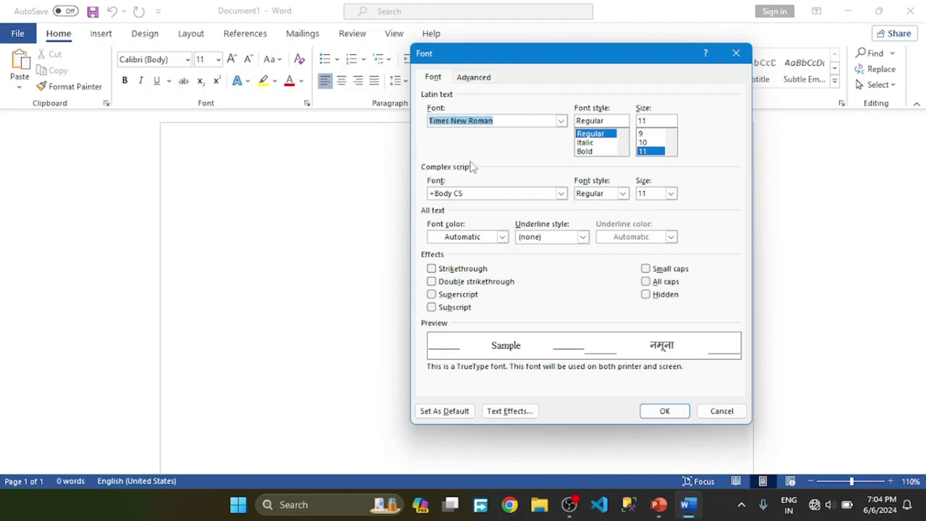
pyautogui.click(671, 150)
pyautogui.click(671, 150)
pyautogui.click(646, 151)
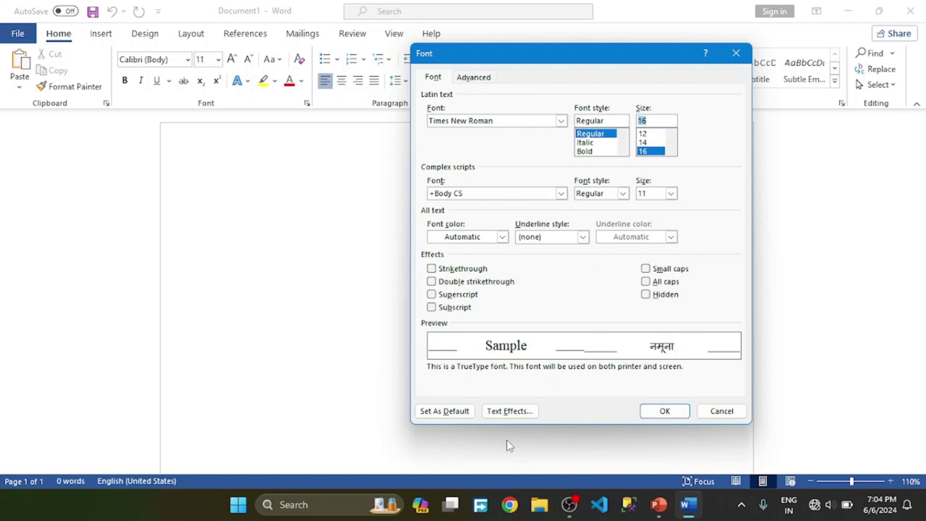
# Set the chosen font as the default for all documents based on the Normal template
pyautogui.click(457, 415)
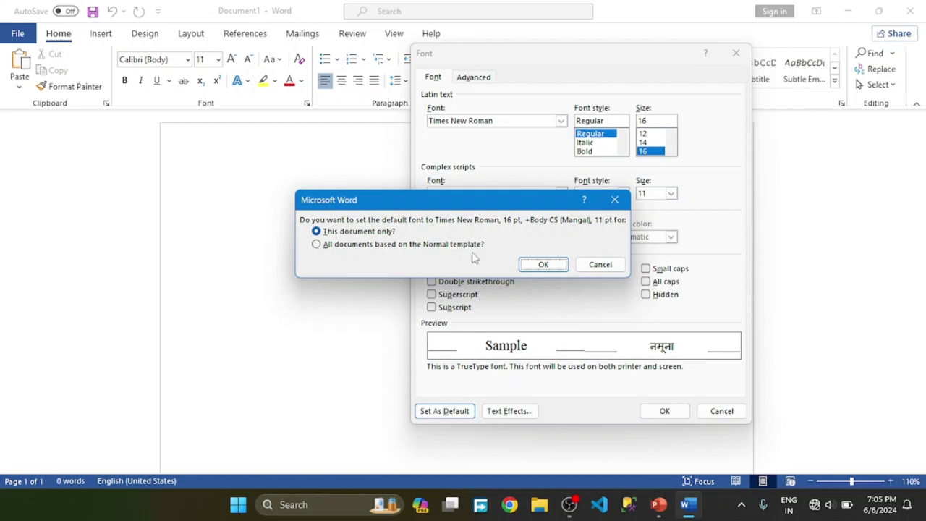
pyautogui.click(316, 243)
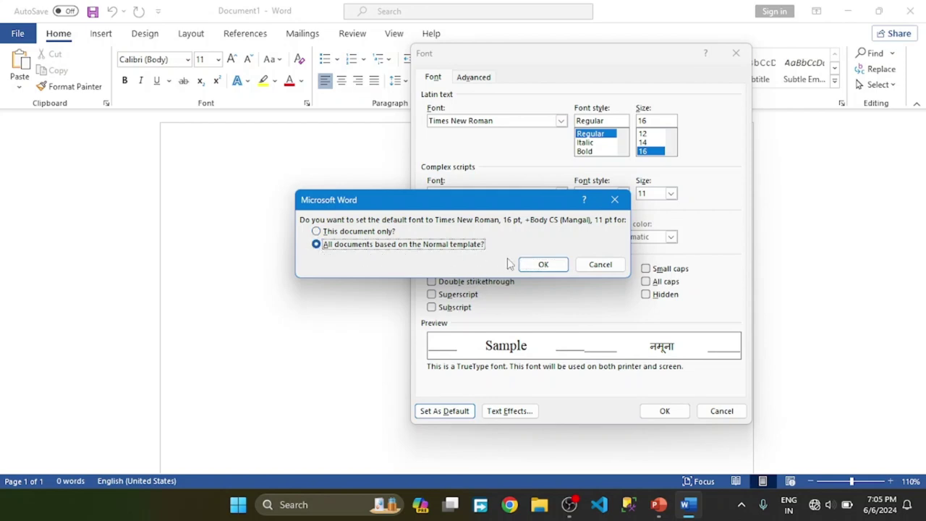
pyautogui.click(543, 264)
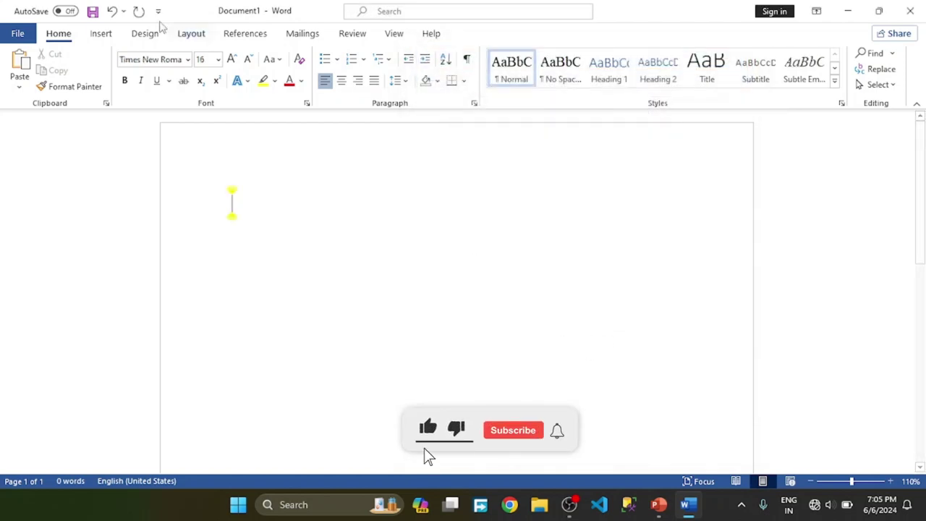
# Restart Word with a new blank document and open its Font dialog to check the default font
pyautogui.click(905, 16)
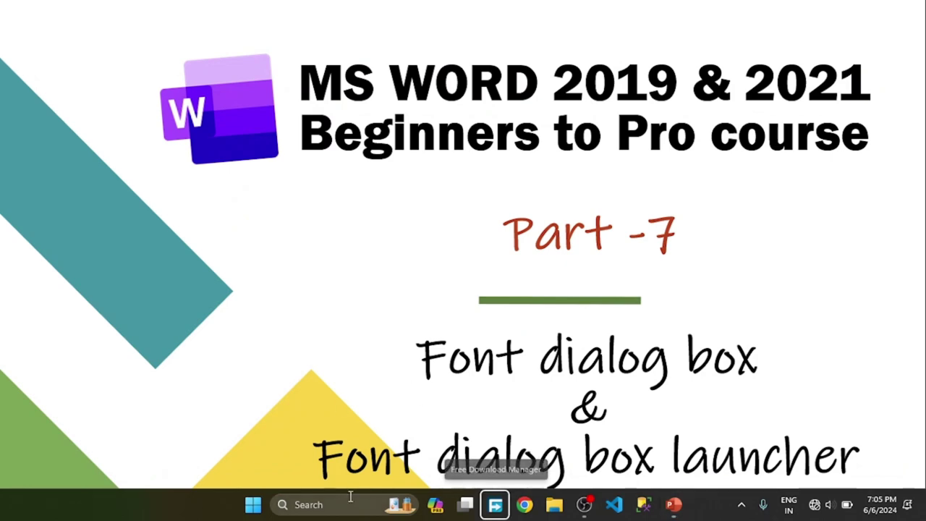
pyautogui.click(341, 510)
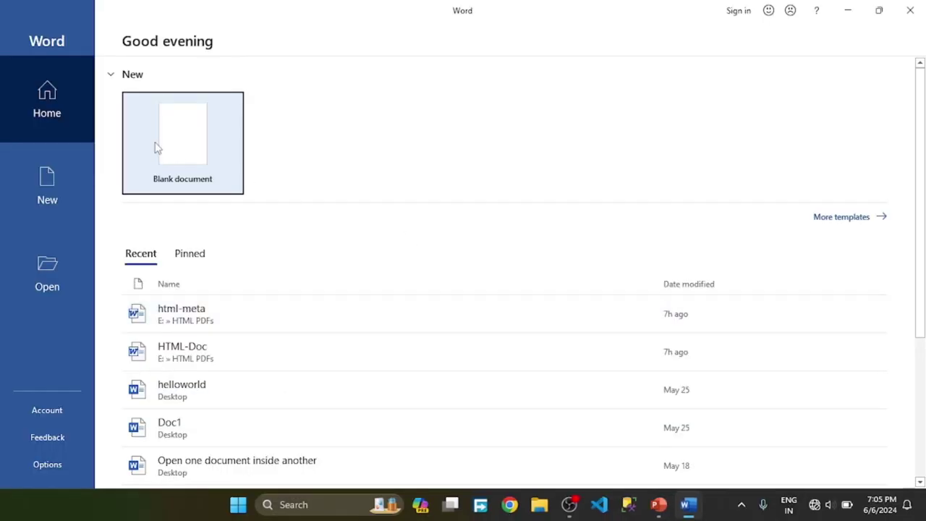
pyautogui.click(184, 164)
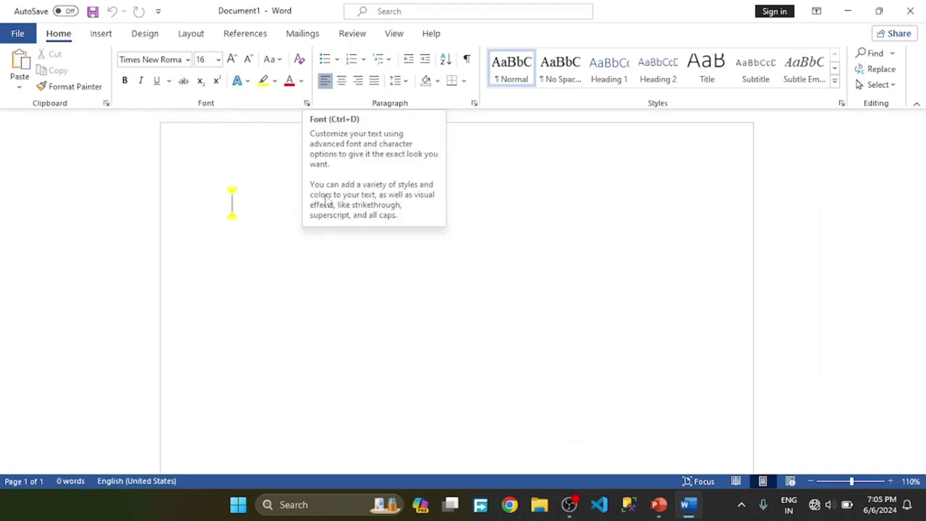
pyautogui.hotkey('ctrl', 'd')
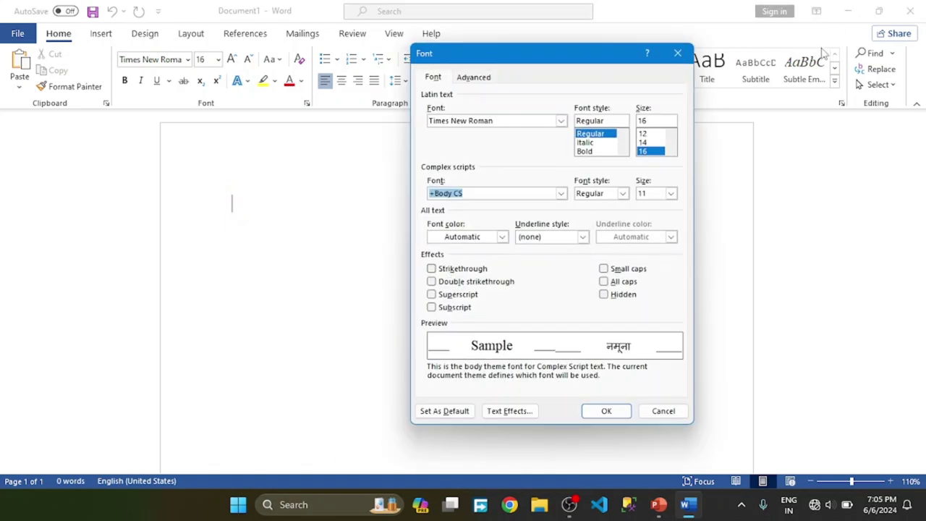